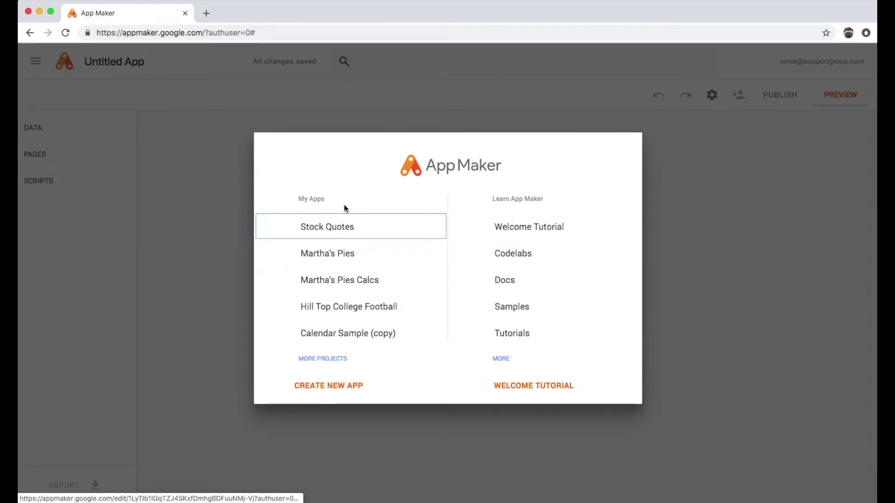
Step: Create a new app from the Blank Application template
{"action": "left_click", "coordinate": [414, 385]}
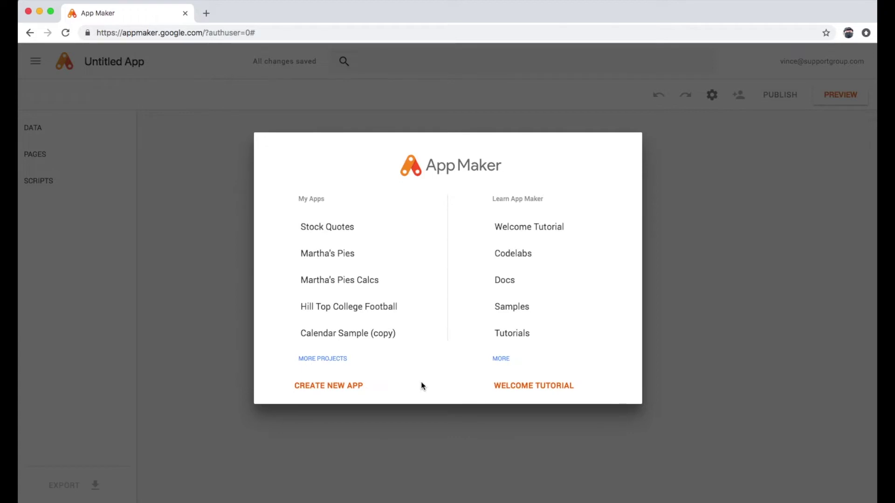
{"action": "left_click", "coordinate": [335, 390]}
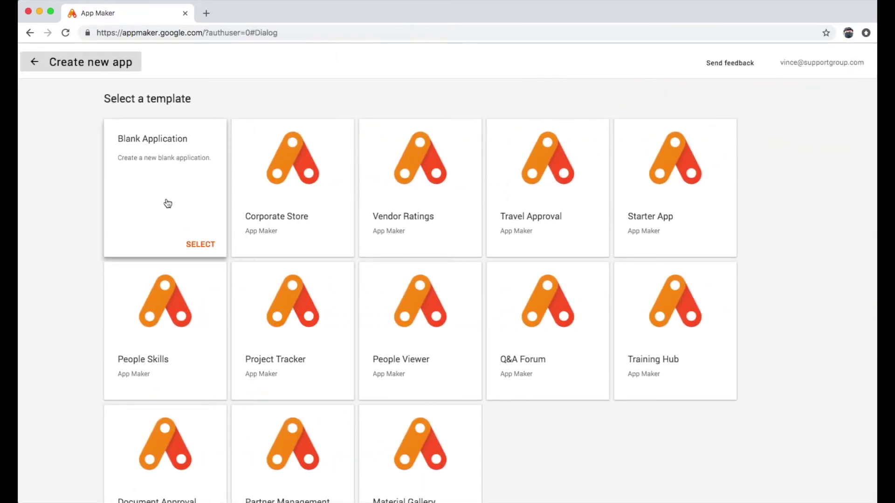
{"action": "left_click", "coordinate": [168, 204]}
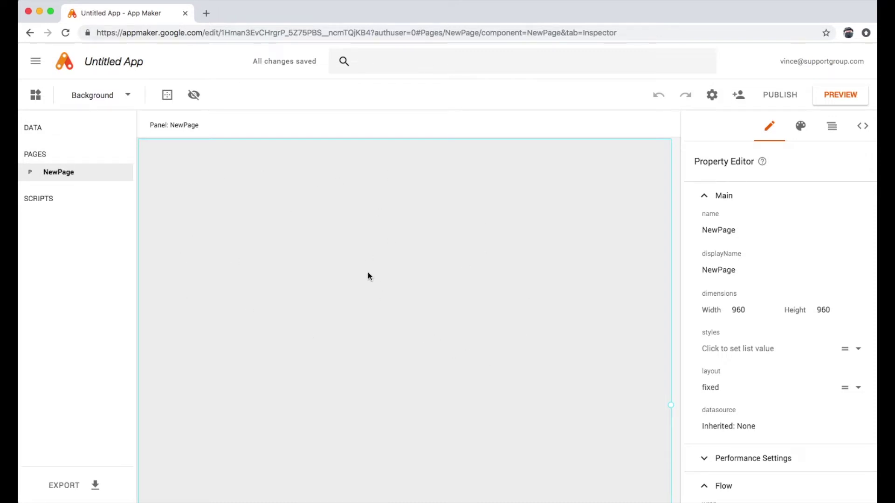
Step: Rename the untitled app as Event Tracking
{"action": "left_click", "coordinate": [37, 62]}
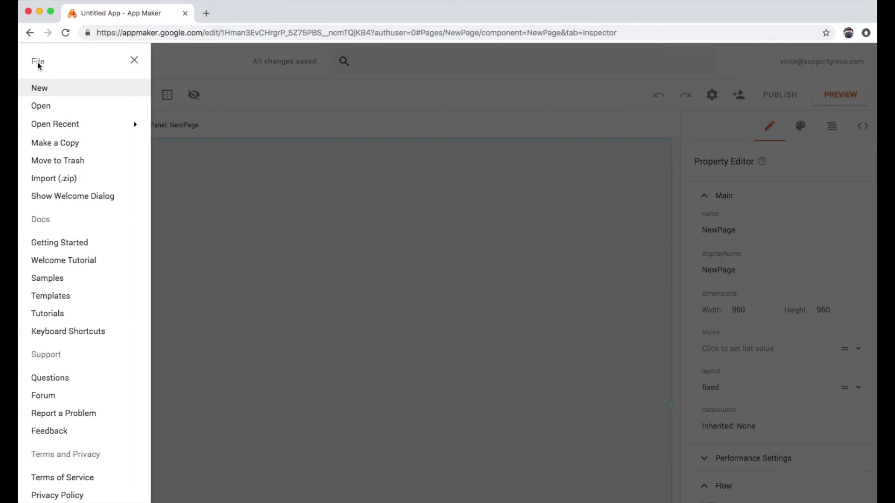
{"action": "left_click", "coordinate": [347, 269]}
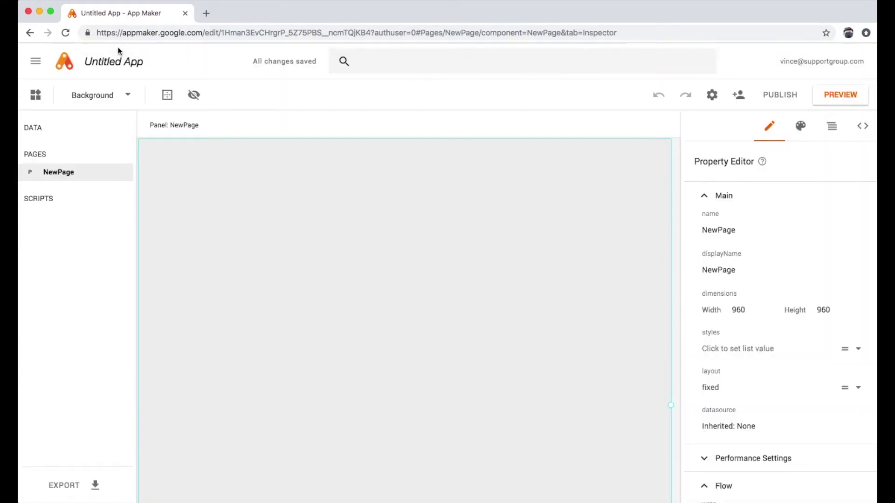
{"action": "double_click", "coordinate": [134, 61]}
{"action": "triple_click", "coordinate": [133, 61]}
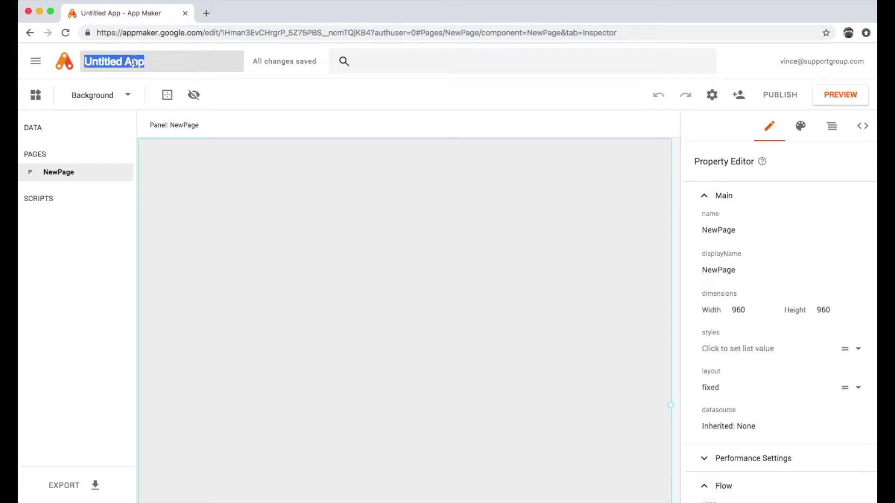
{"action": "type", "text": "Event Tracking"}
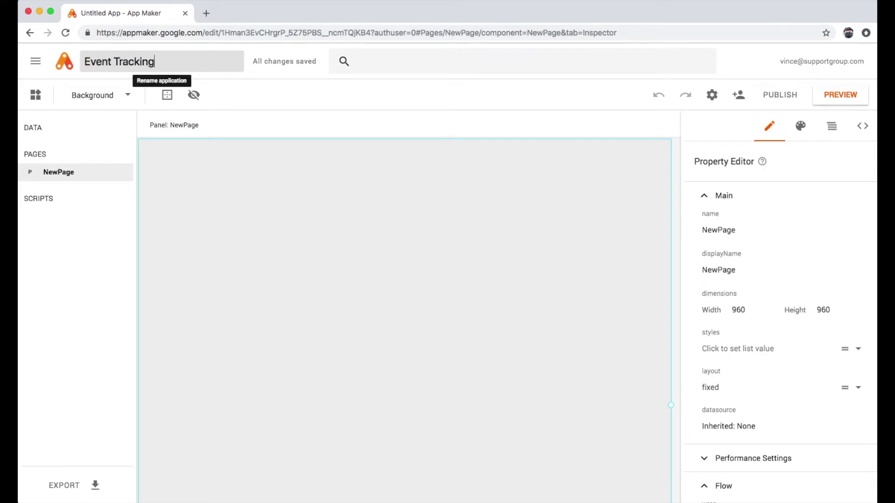
{"action": "left_click", "coordinate": [182, 202]}
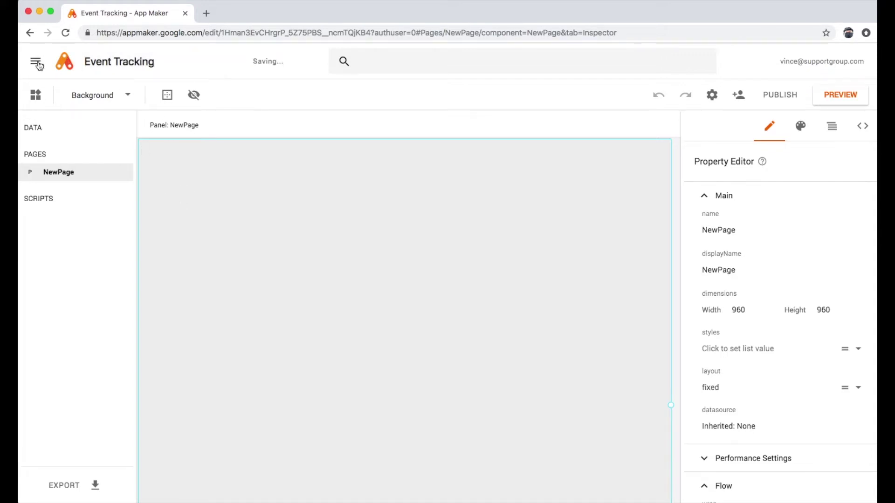
Step: Import Event Tracking.zip from the Downloads folder into the app, overwriting the current application
{"action": "left_click", "coordinate": [36, 63]}
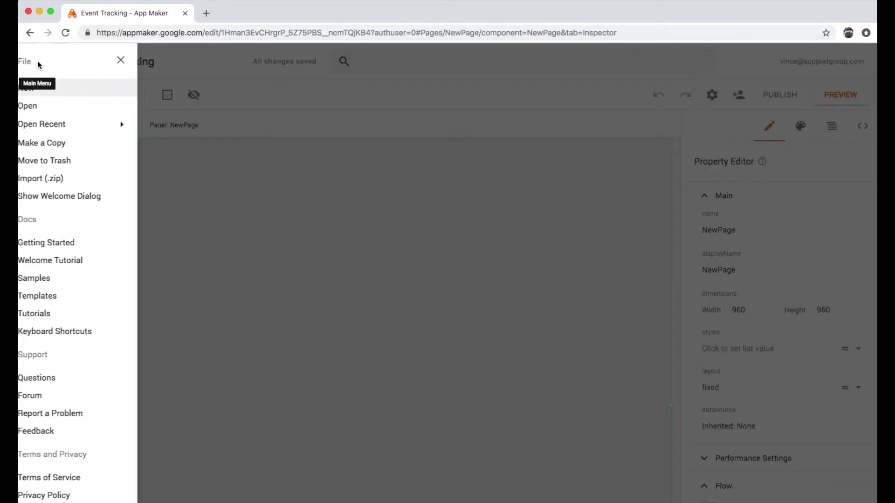
{"action": "left_click", "coordinate": [66, 180]}
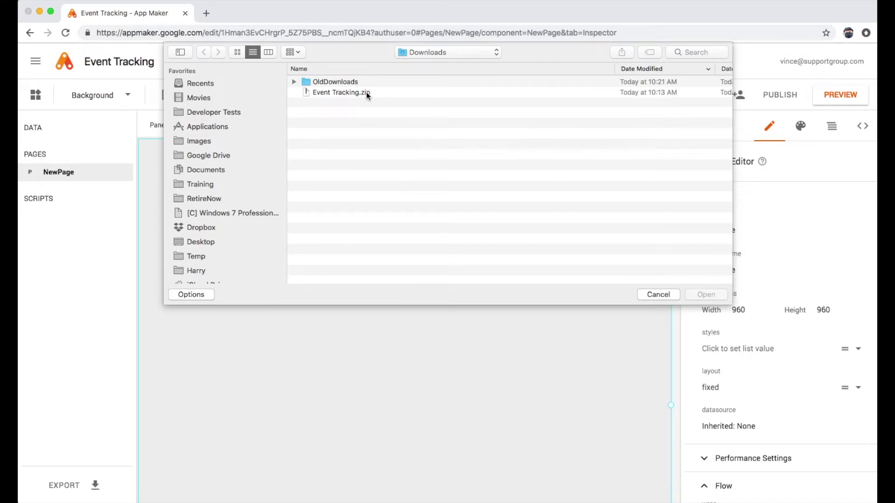
{"action": "left_click", "coordinate": [348, 96]}
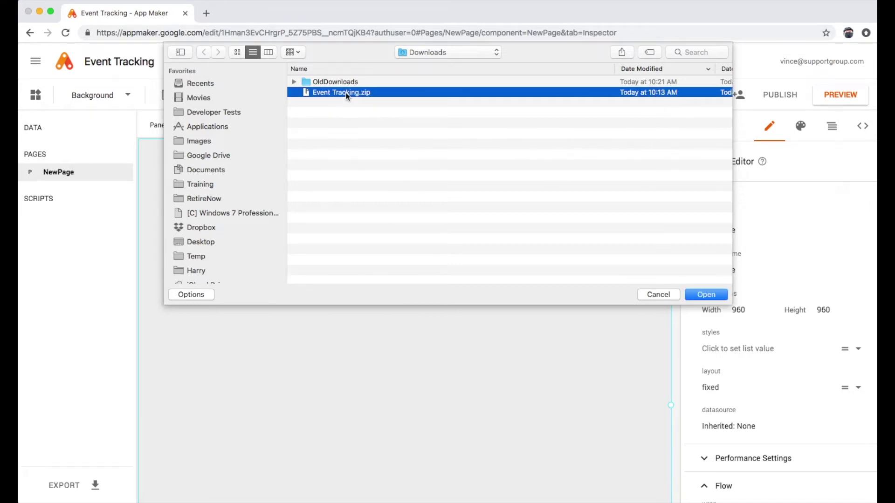
{"action": "left_click", "coordinate": [706, 295]}
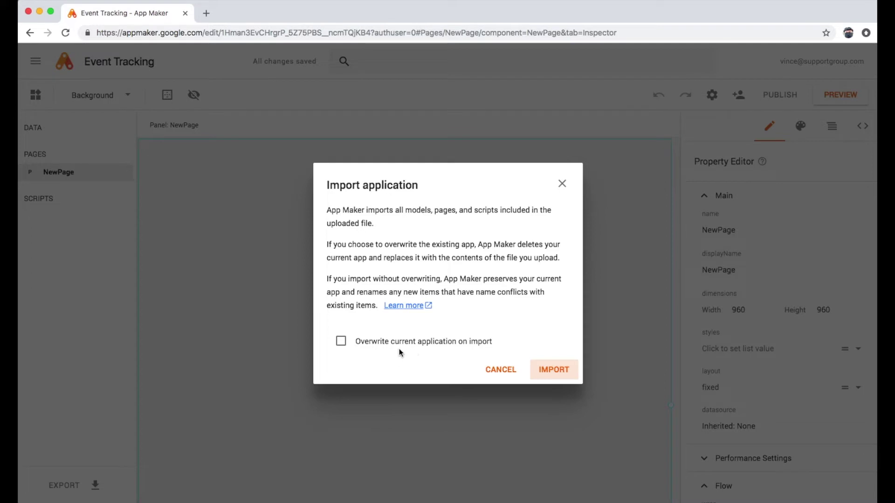
{"action": "left_click", "coordinate": [476, 342]}
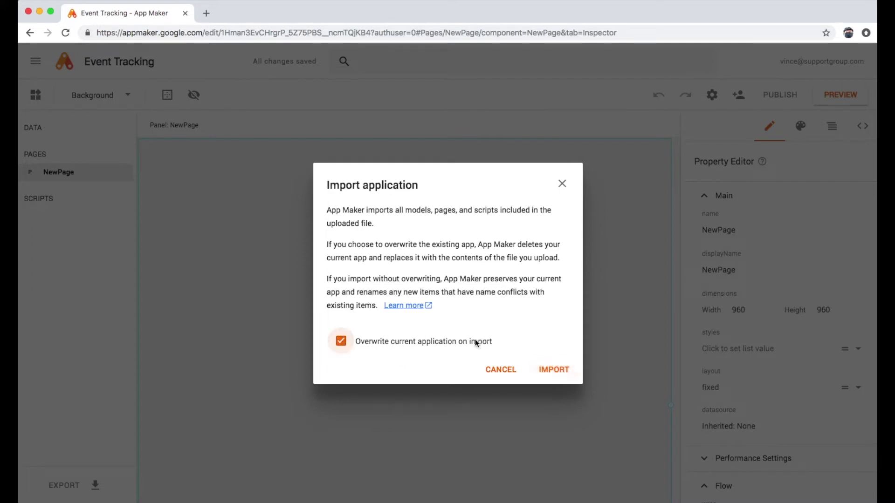
{"action": "left_click", "coordinate": [565, 371]}
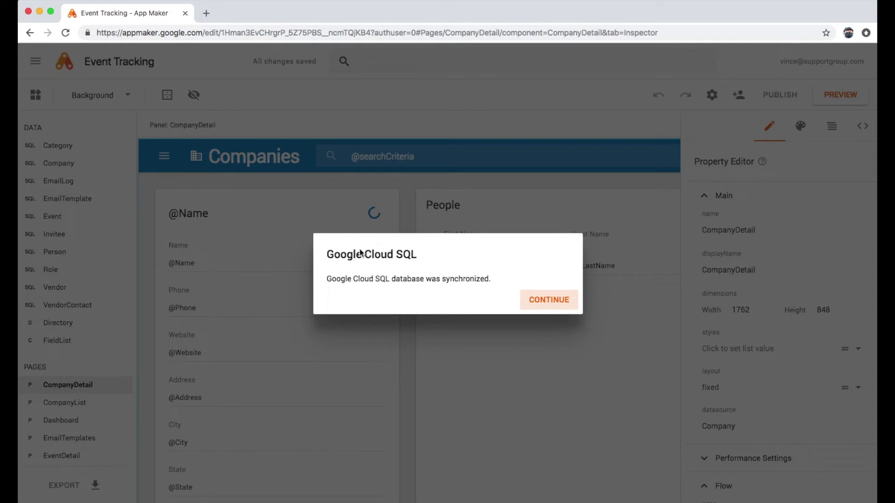
{"action": "left_click", "coordinate": [547, 302]}
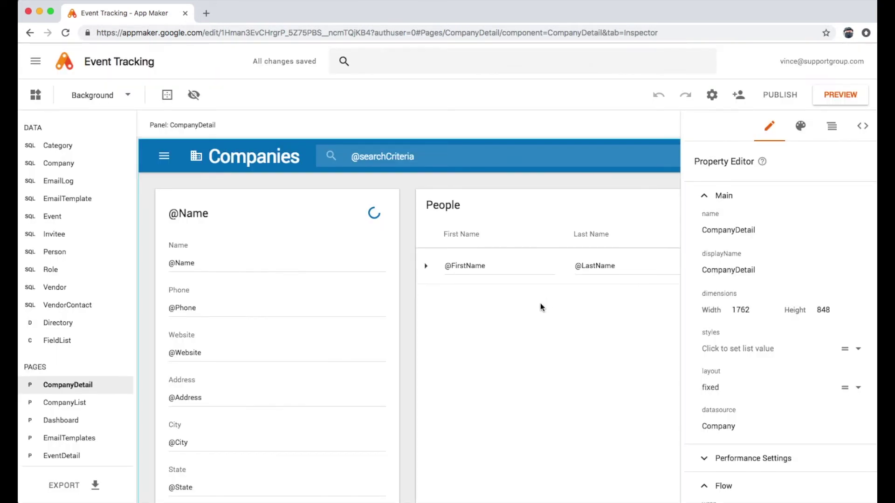
Step: Look through the imported data models and pages, and open the Dashboard page
{"action": "left_click", "coordinate": [94, 421]}
{"action": "left_click", "coordinate": [95, 404]}
{"action": "left_click", "coordinate": [89, 386]}
{"action": "scroll", "coordinate": [92, 422], "scroll_direction": "down", "scroll_amount": 10}
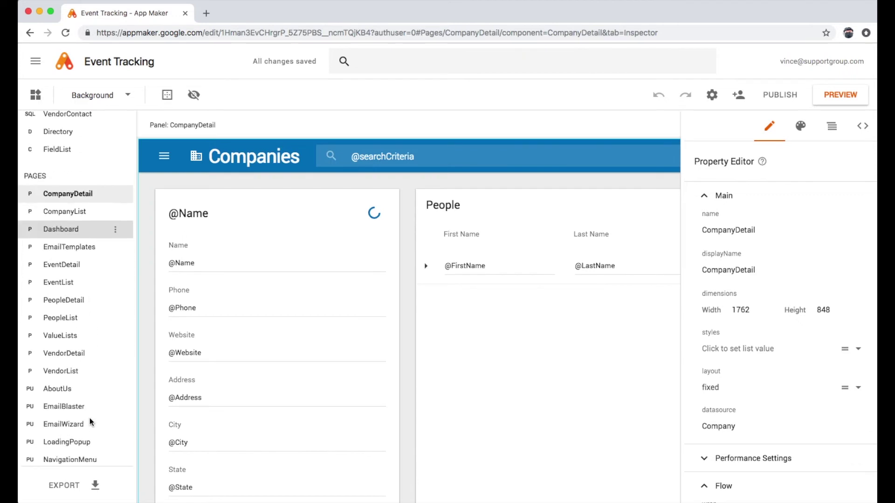
{"action": "scroll", "coordinate": [75, 278], "scroll_direction": "up", "scroll_amount": 7}
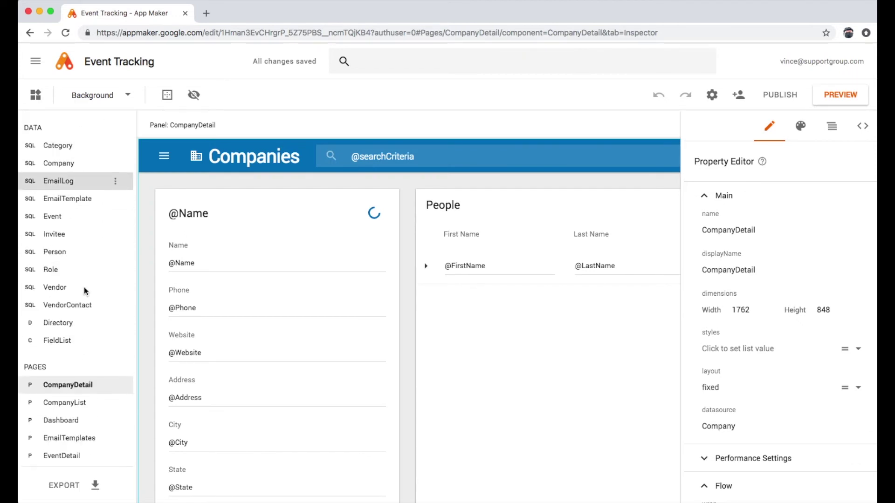
{"action": "scroll", "coordinate": [88, 321], "scroll_direction": "down", "scroll_amount": 3}
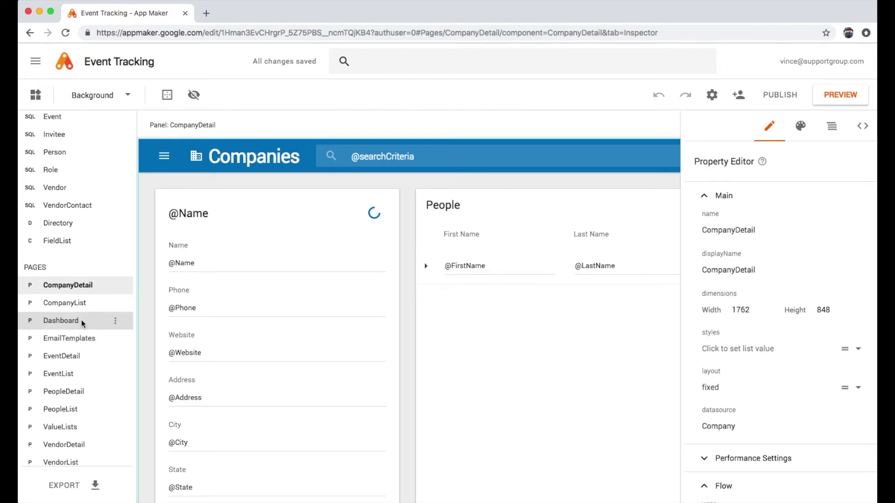
{"action": "left_click", "coordinate": [82, 321]}
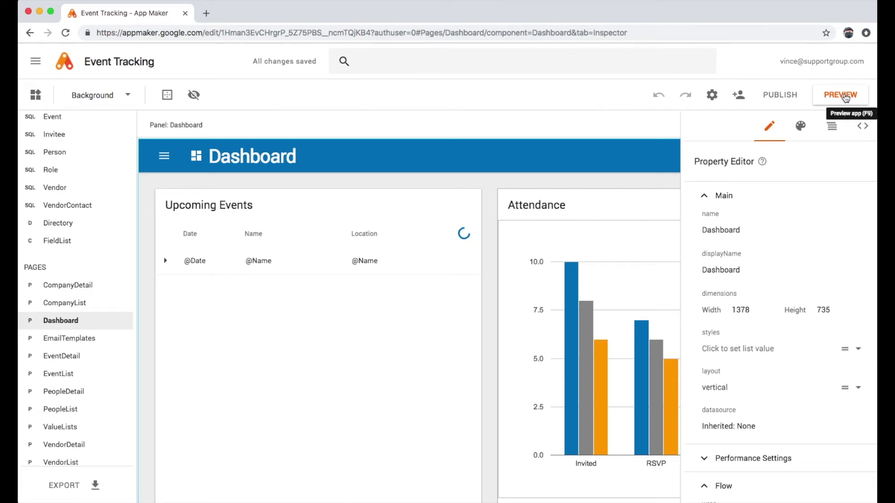
Step: Preview the app, choosing the existing Google account and allowing both the general and the Google SQL Service access requests
{"action": "left_click", "coordinate": [842, 95]}
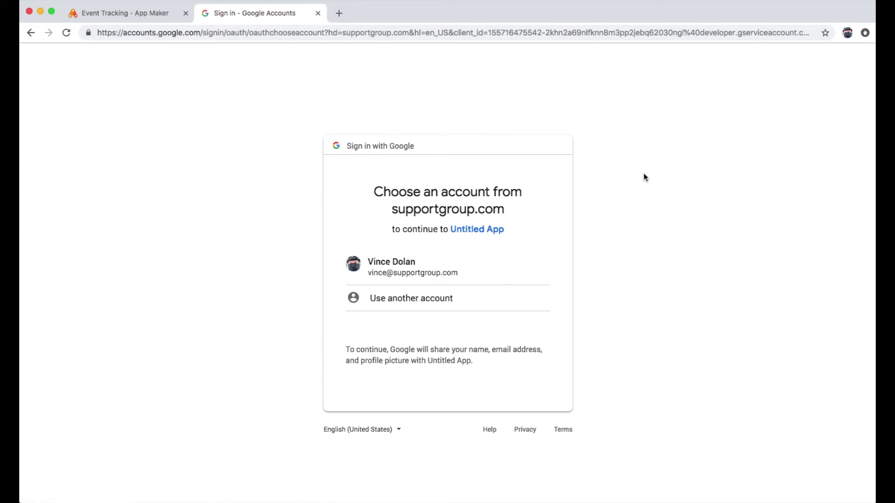
{"action": "left_click", "coordinate": [399, 276]}
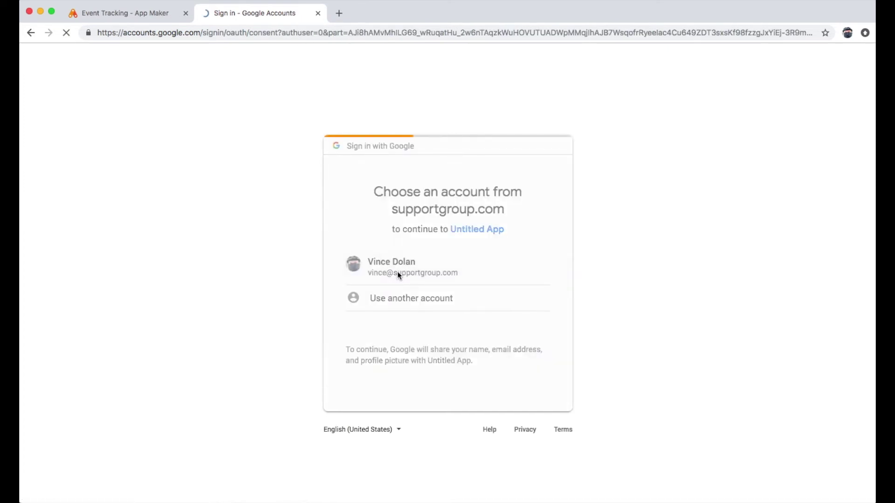
{"action": "scroll", "coordinate": [479, 364], "scroll_direction": "down", "scroll_amount": 1}
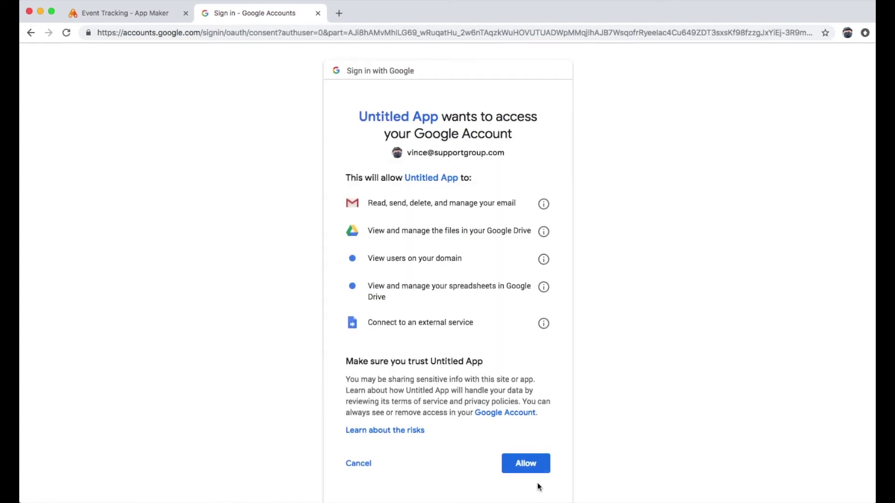
{"action": "left_click", "coordinate": [530, 464]}
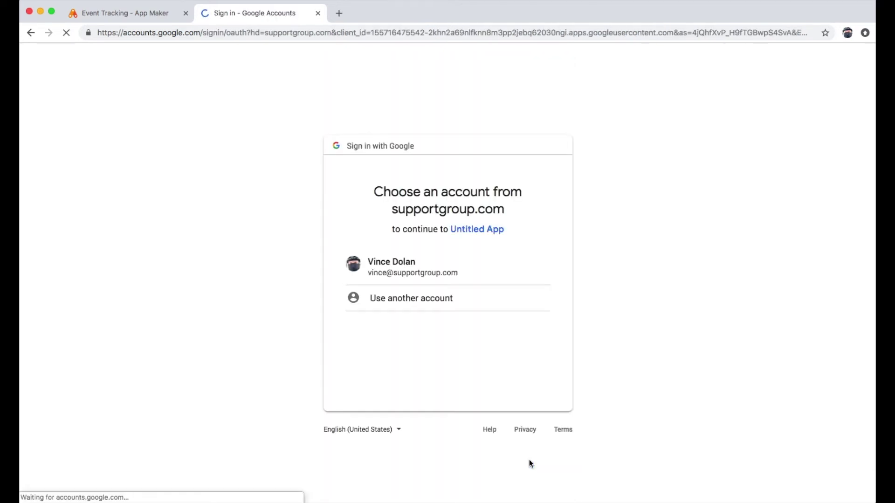
{"action": "left_click", "coordinate": [411, 271]}
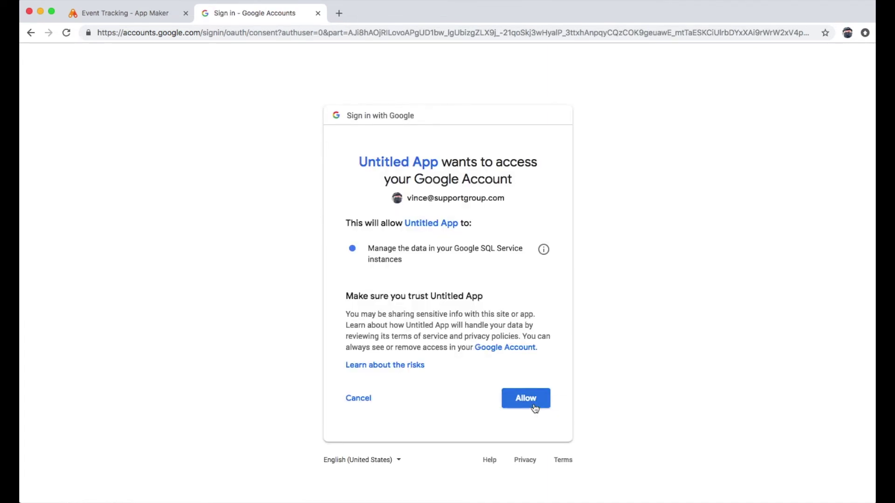
{"action": "left_click", "coordinate": [534, 403]}
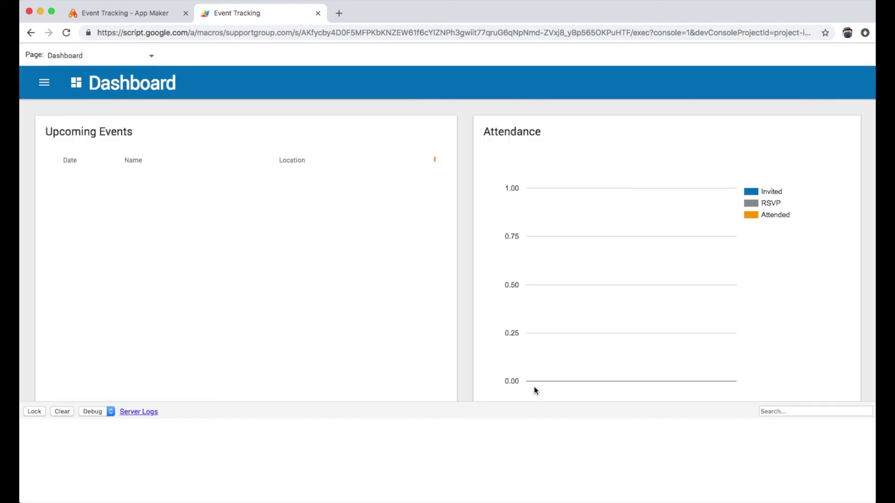
Step: Show the EventDetail page in the preview, and shrink the debug console to give the page more room
{"action": "scroll", "coordinate": [207, 169], "scroll_direction": "down", "scroll_amount": 2}
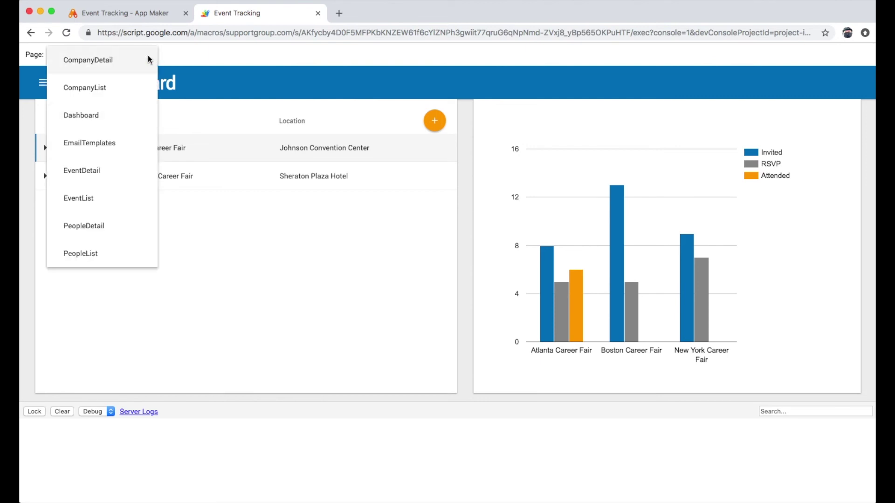
{"action": "left_click", "coordinate": [124, 163]}
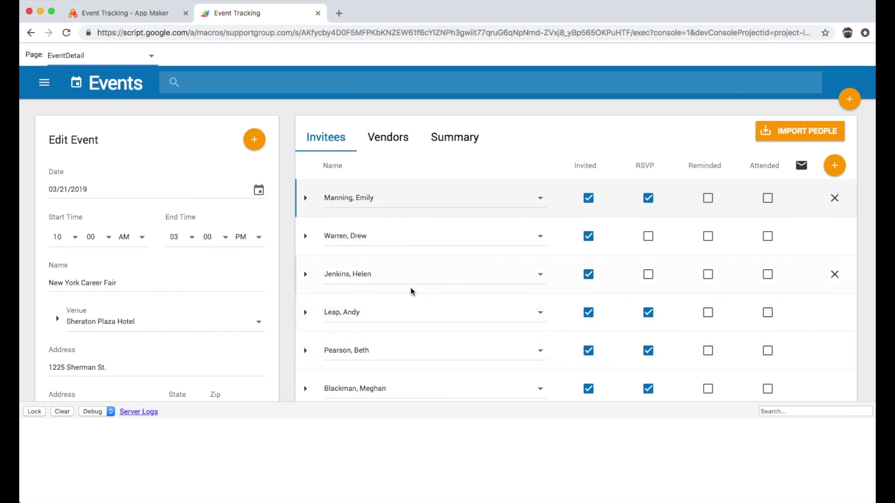
{"action": "scroll", "coordinate": [421, 398], "scroll_direction": "down", "scroll_amount": 1}
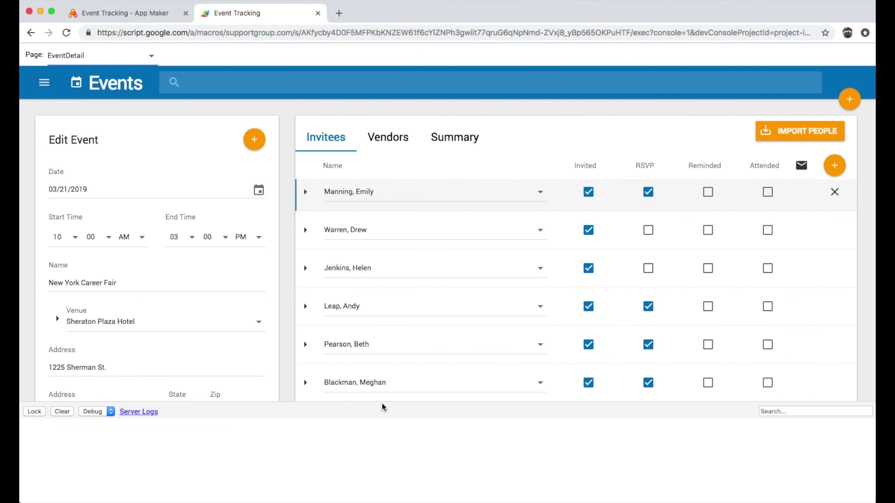
{"action": "left_click_drag", "start_coordinate": [383, 403], "coordinate": [390, 500]}
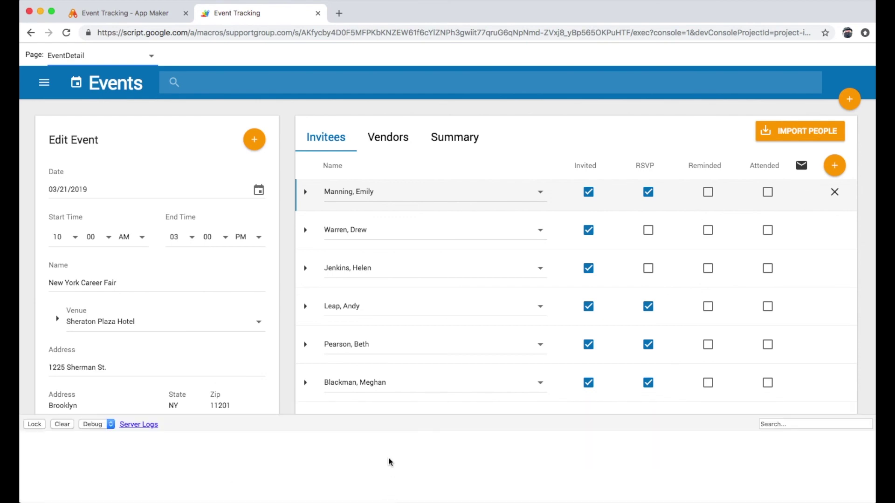